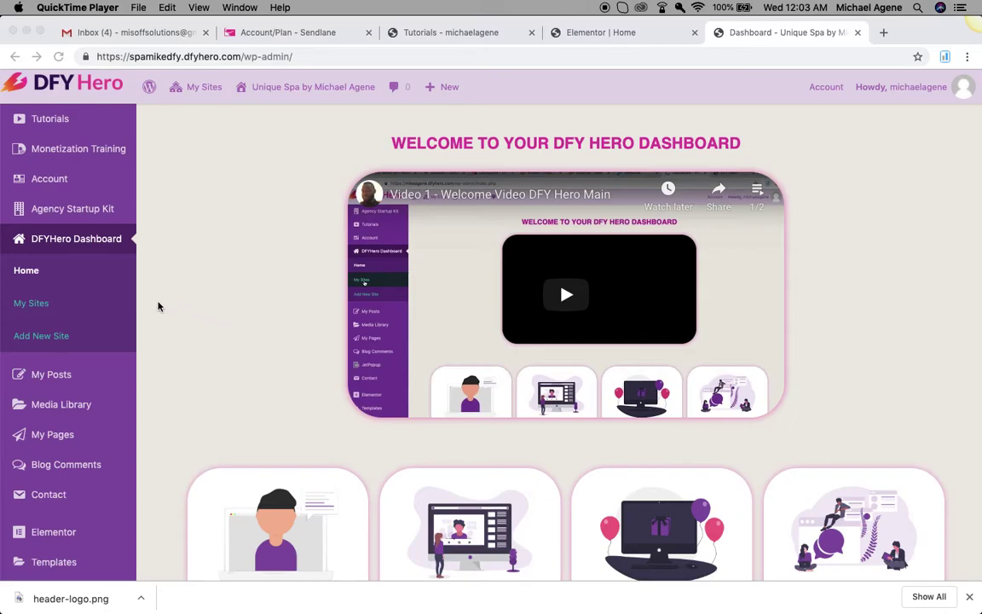
Open the All Pages list of the site's seven pages, then go to Appearance > Menus
click(48, 436)
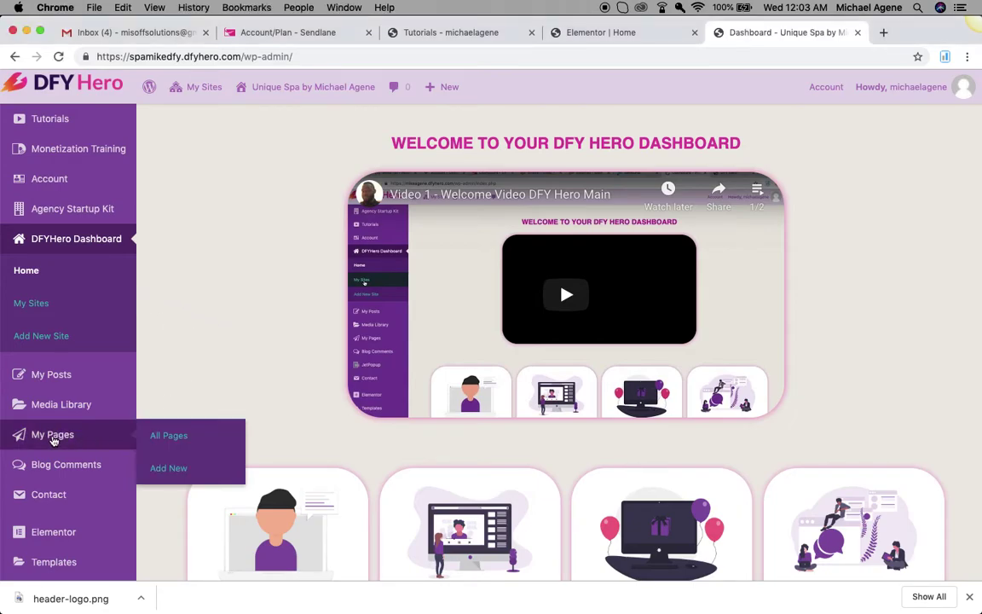
click(51, 440)
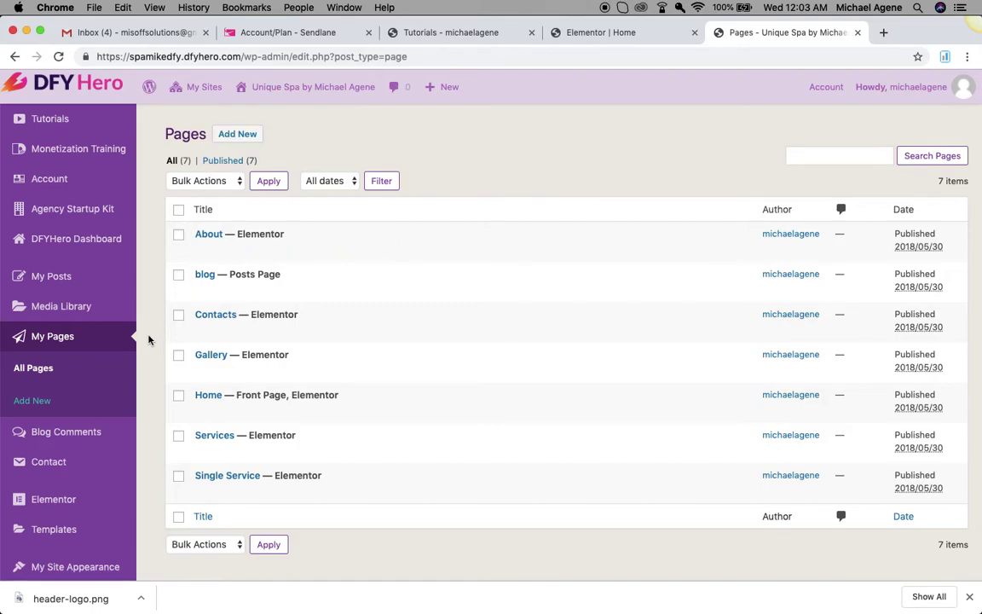
scroll(66, 406, down, 5)
mouse_move(67, 407)
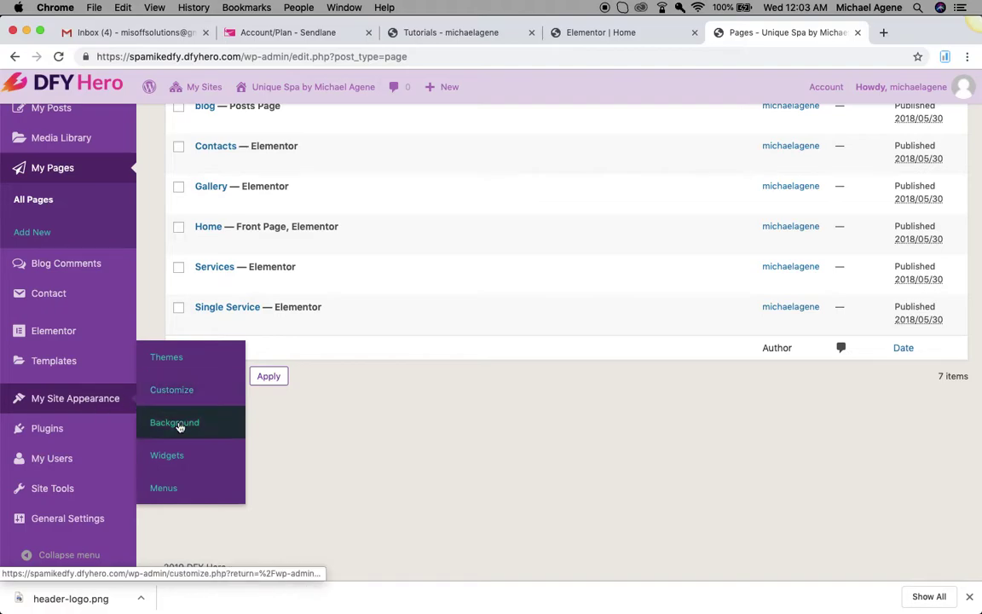
click(193, 493)
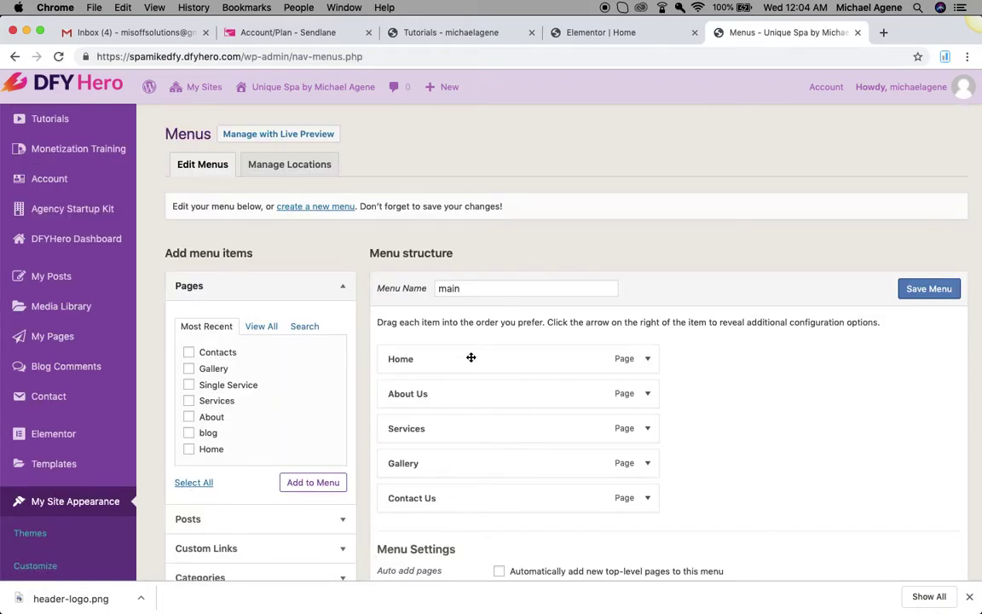
Review the main menu's five items and its Menu Settings, then return to the top
scroll(416, 381, down, 5)
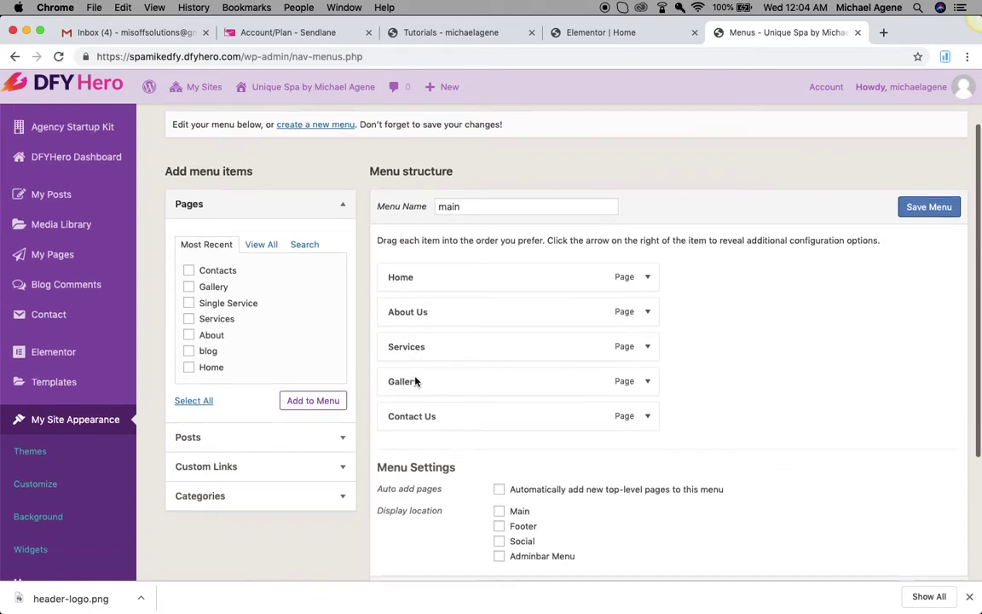
scroll(416, 381, up, 5)
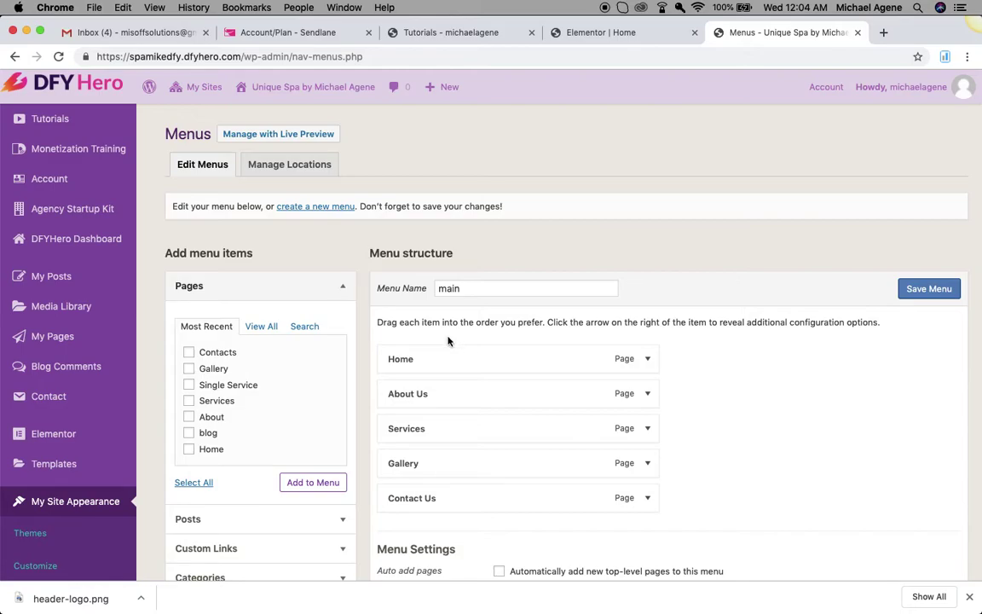
Rename the 'main' menu to 'Header Menu' and save it
click(441, 289)
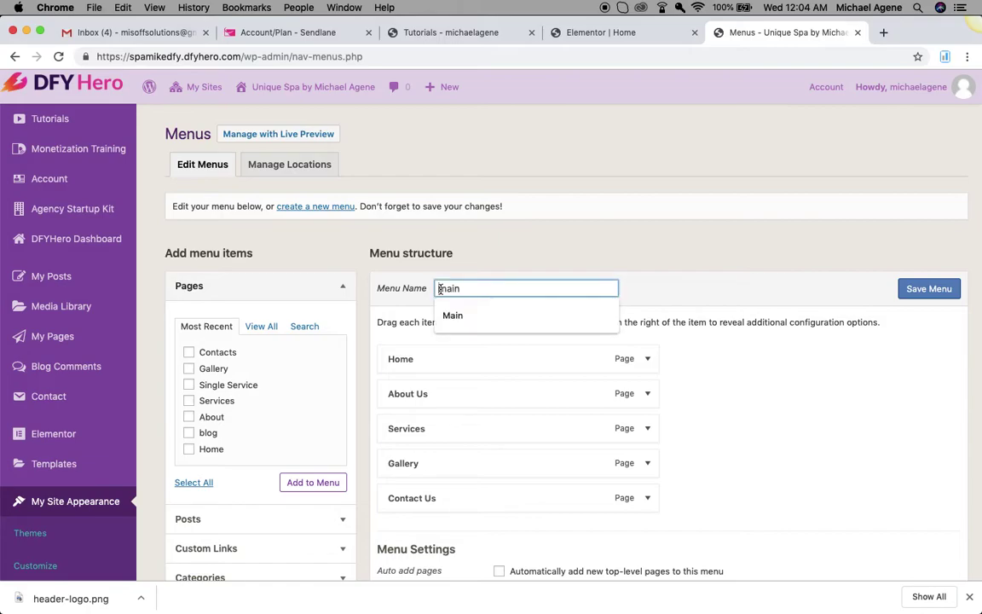
text(Header )
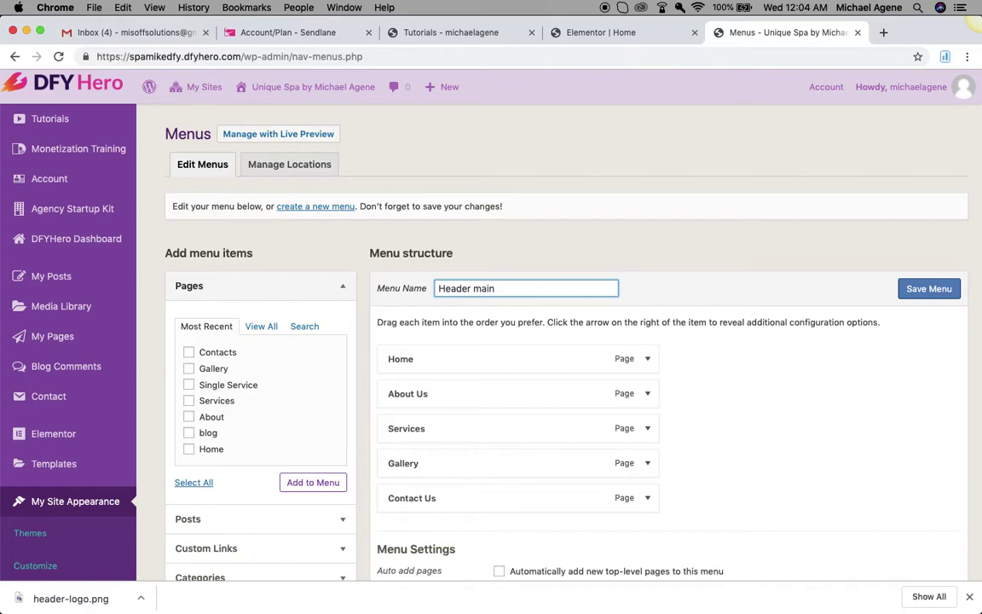
text(Menu)
key(shift+End)
key(BackSpace)
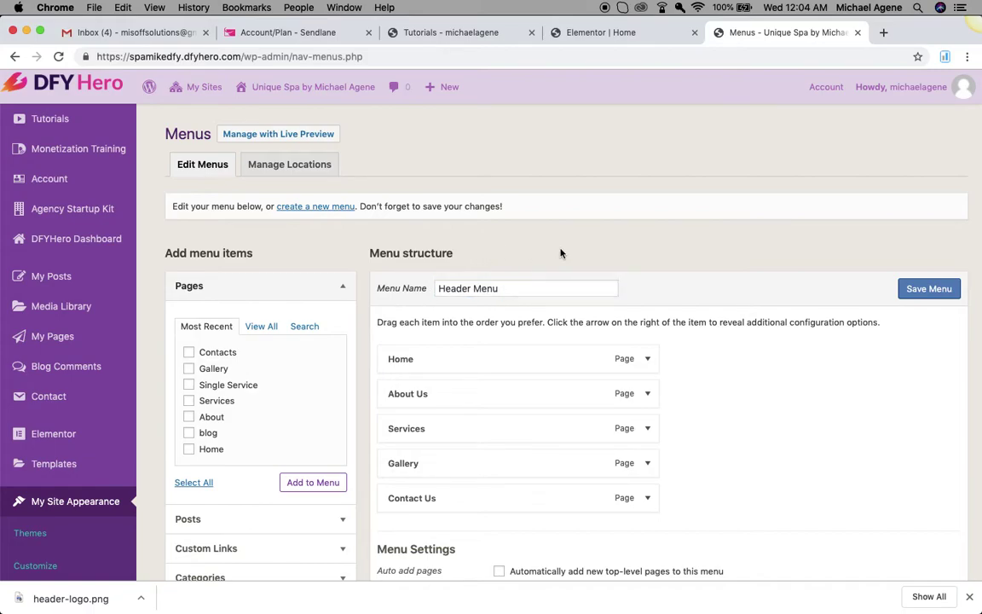
click(936, 289)
Assign Header Menu to the Main display location and save
scroll(619, 240, down, 6)
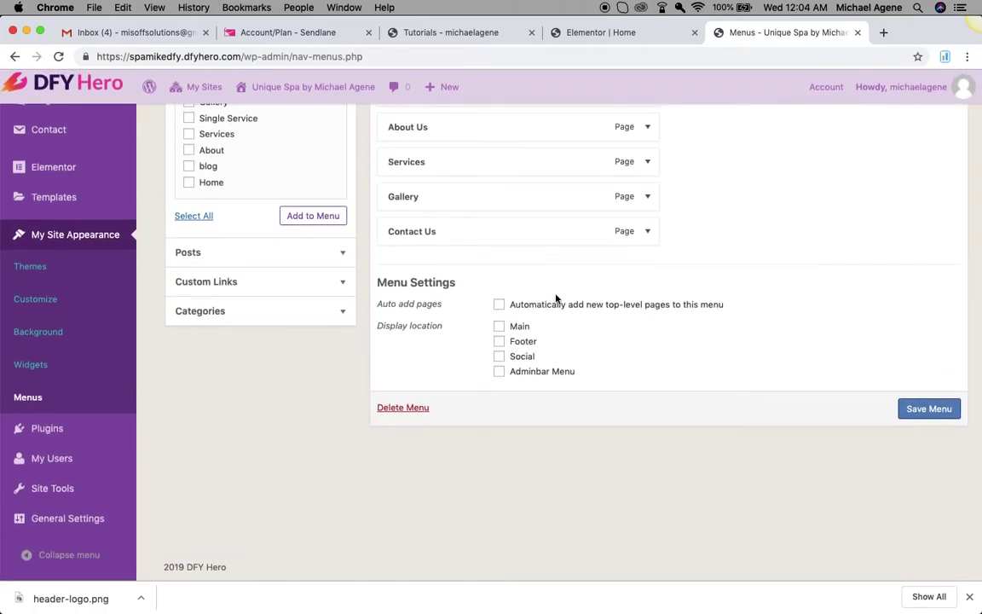
click(500, 328)
click(931, 413)
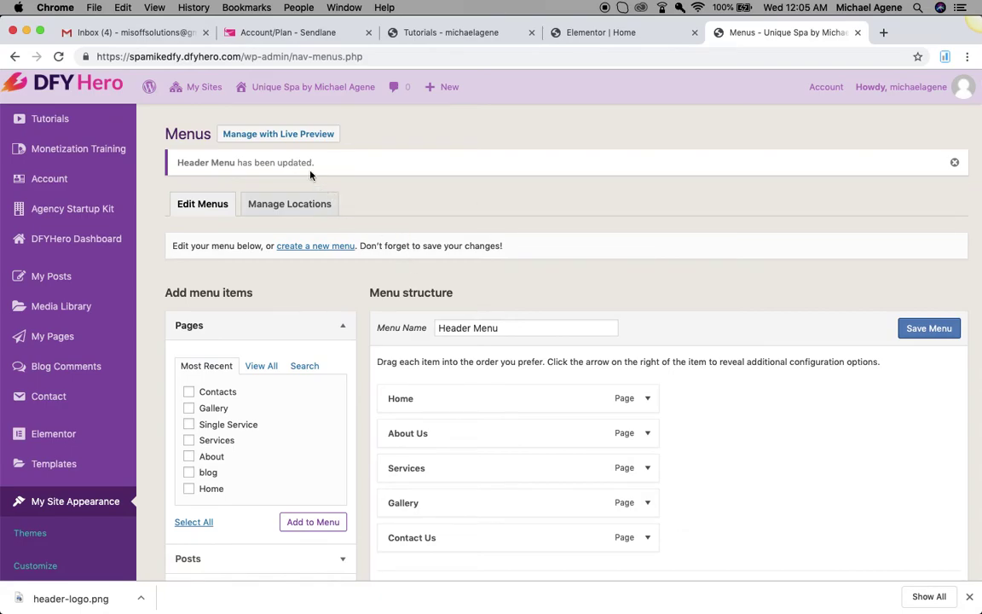
Create a new empty menu named 'Footer Menu'
click(315, 246)
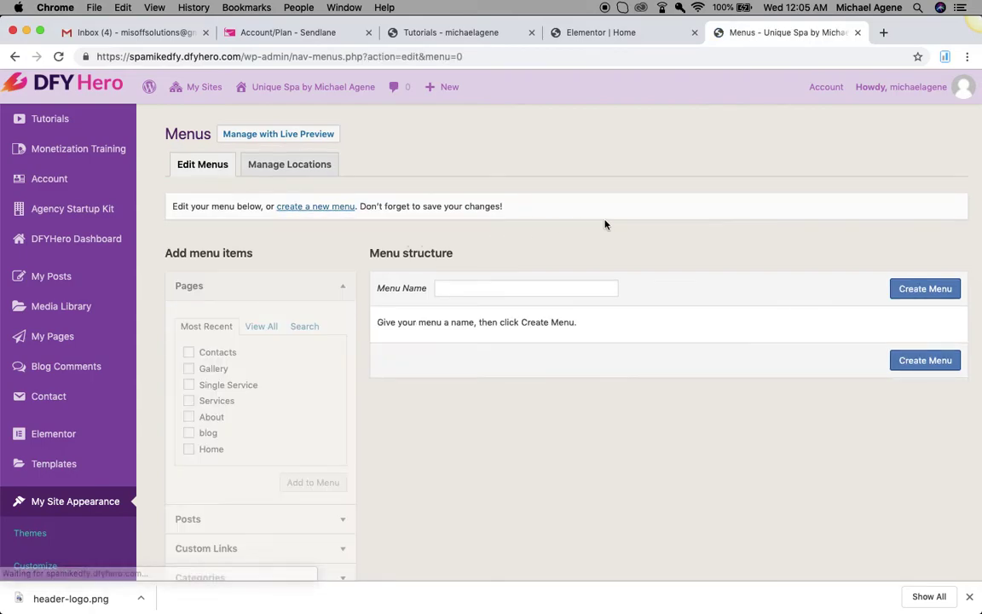
click(527, 288)
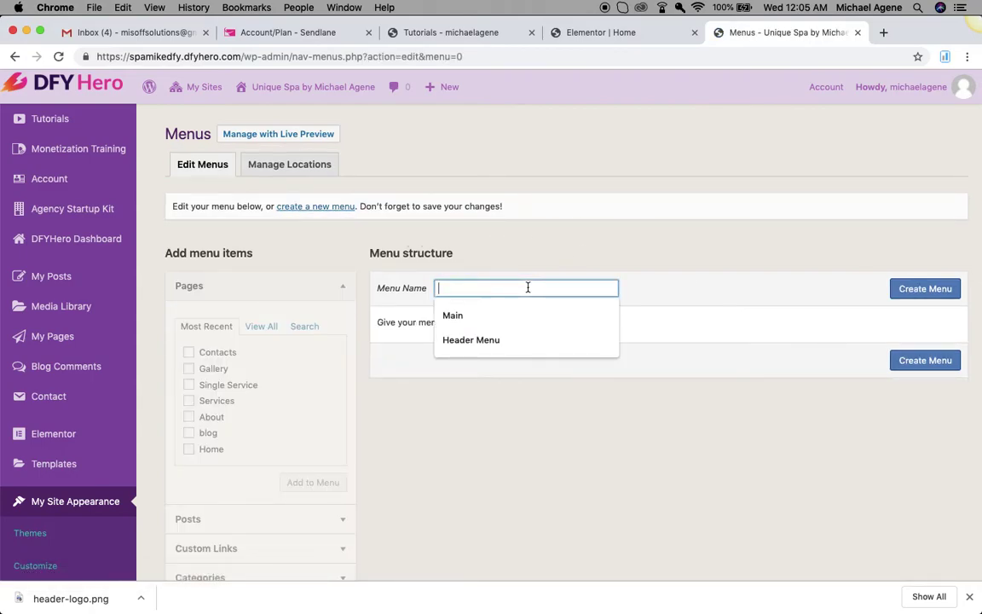
text(Footer Menu)
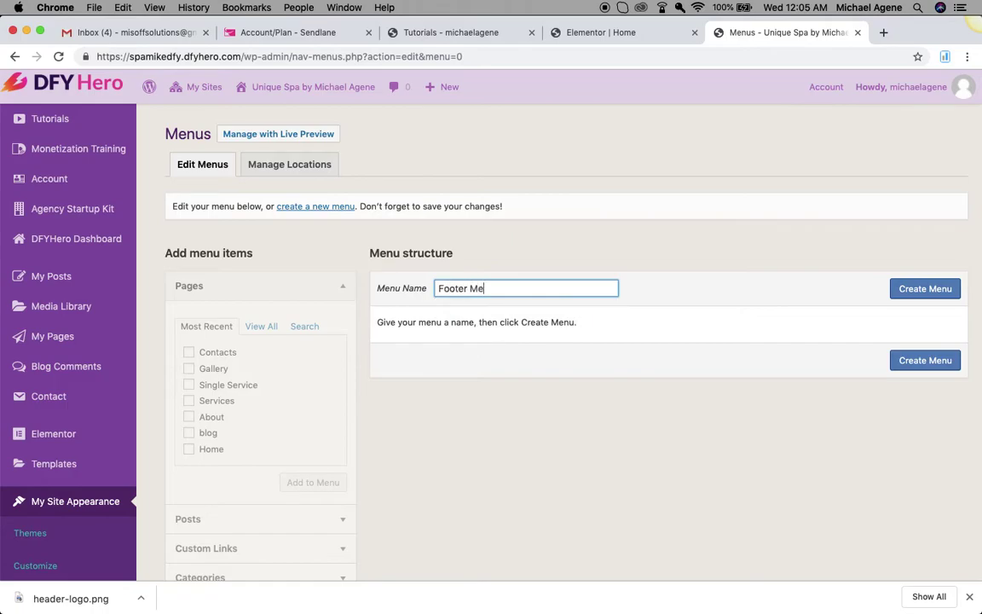
click(930, 295)
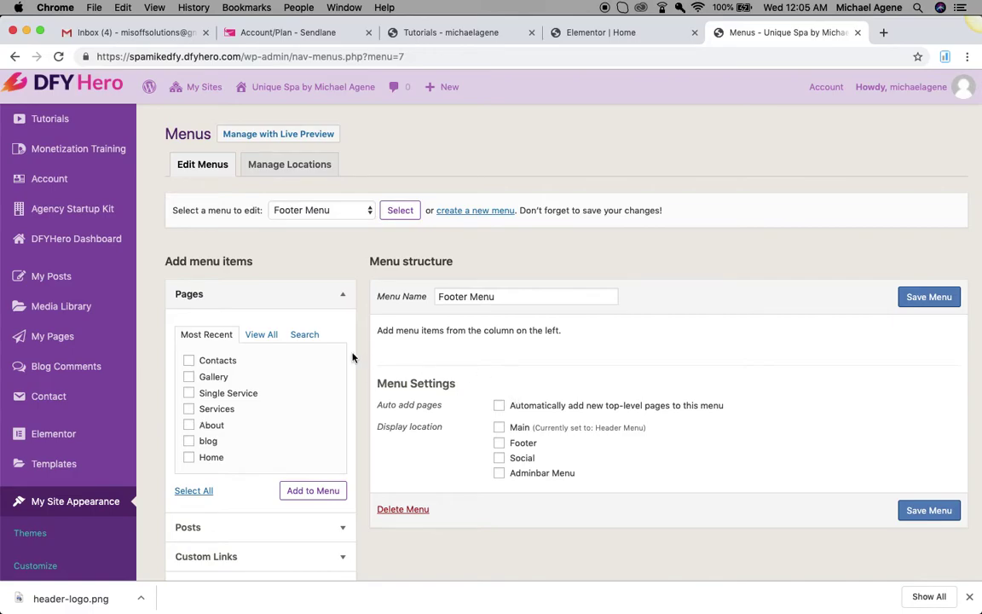
Tick the Contacts, About, Services and Home pages under Most Recent and add them to Footer Menu
click(190, 362)
click(191, 425)
click(189, 409)
click(189, 457)
scroll(213, 425, down, 1)
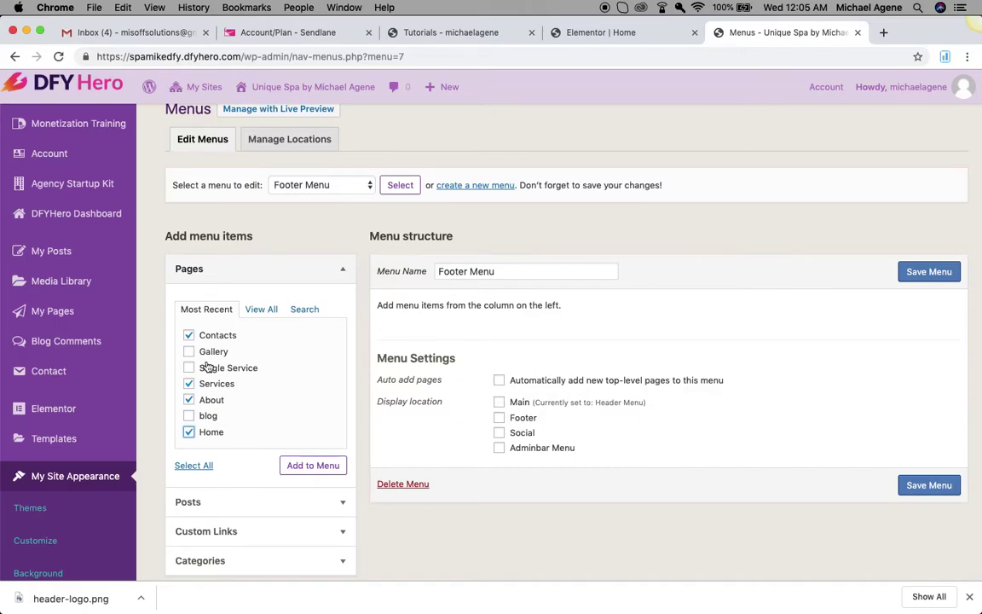
click(261, 311)
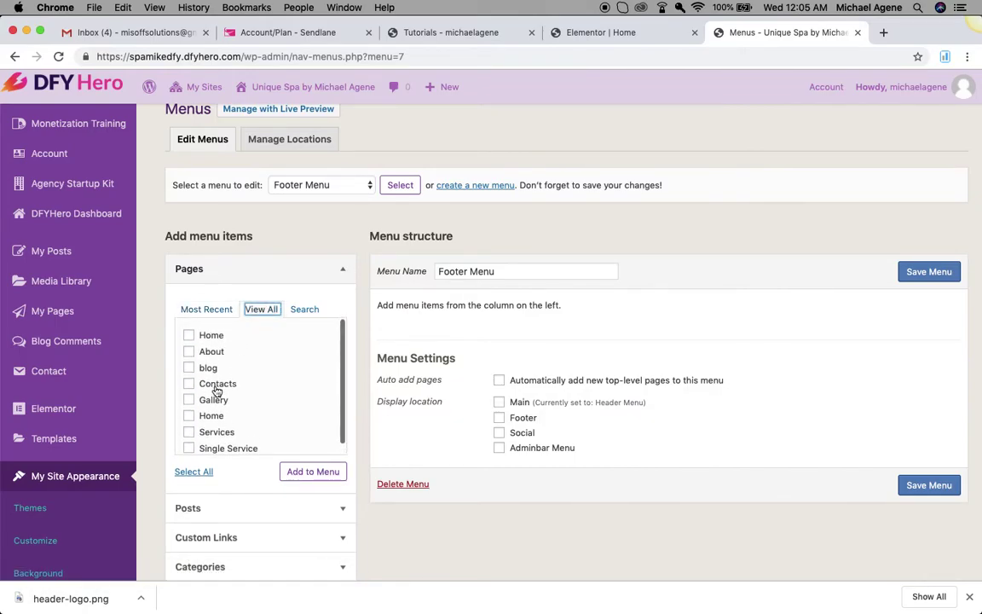
click(205, 310)
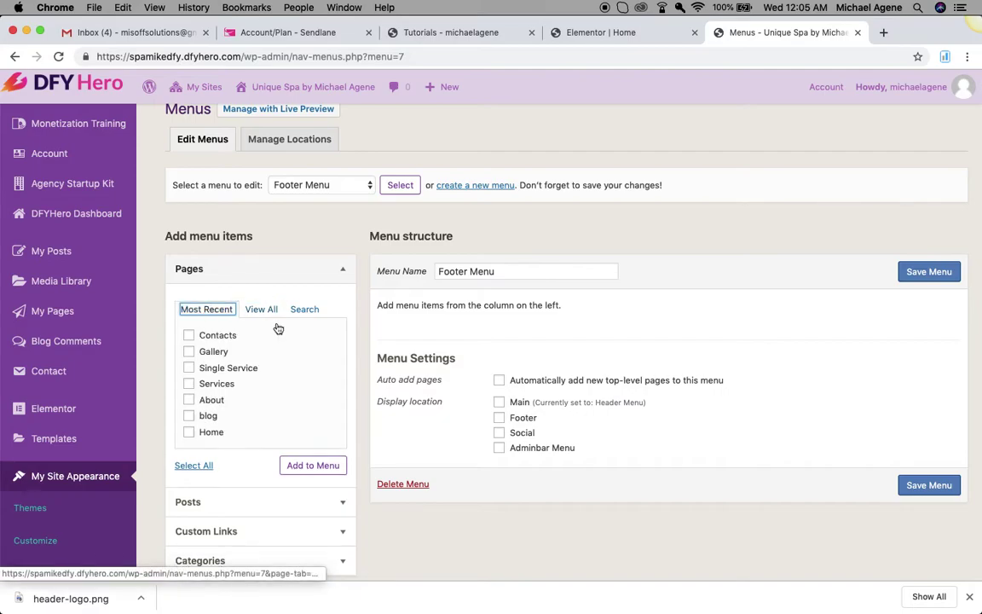
click(189, 335)
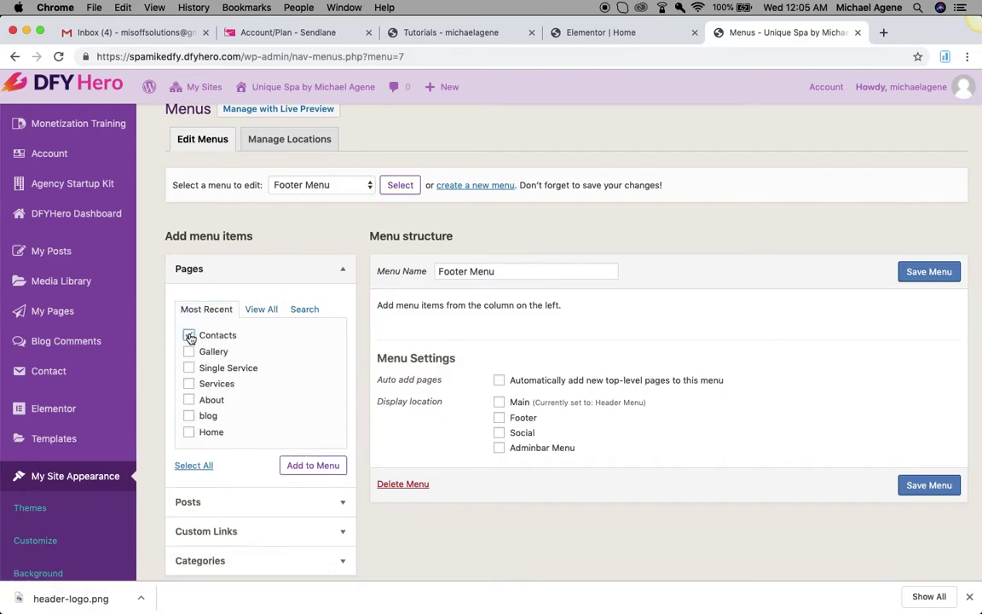
click(188, 400)
click(189, 432)
click(189, 385)
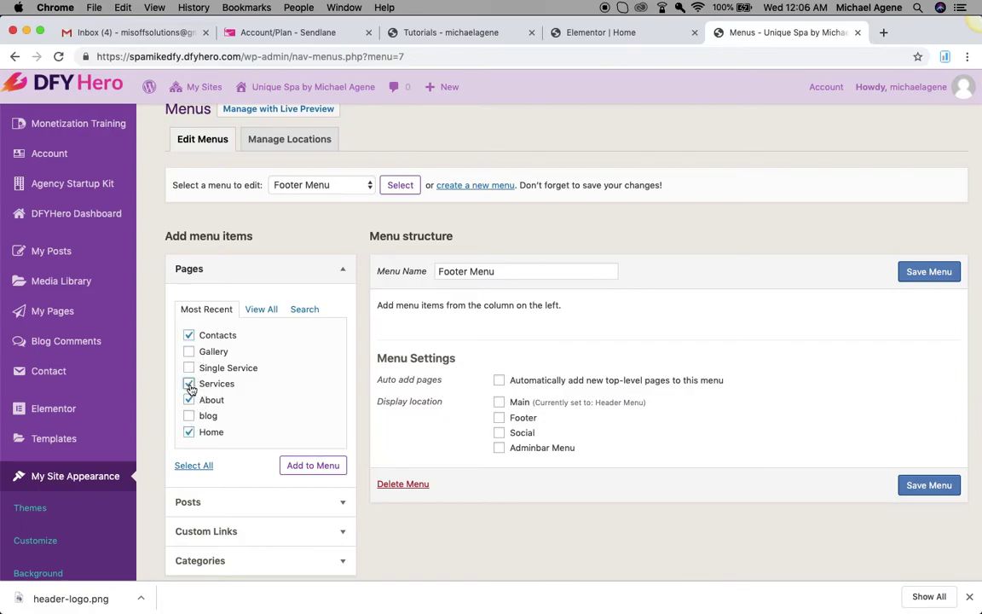
click(313, 467)
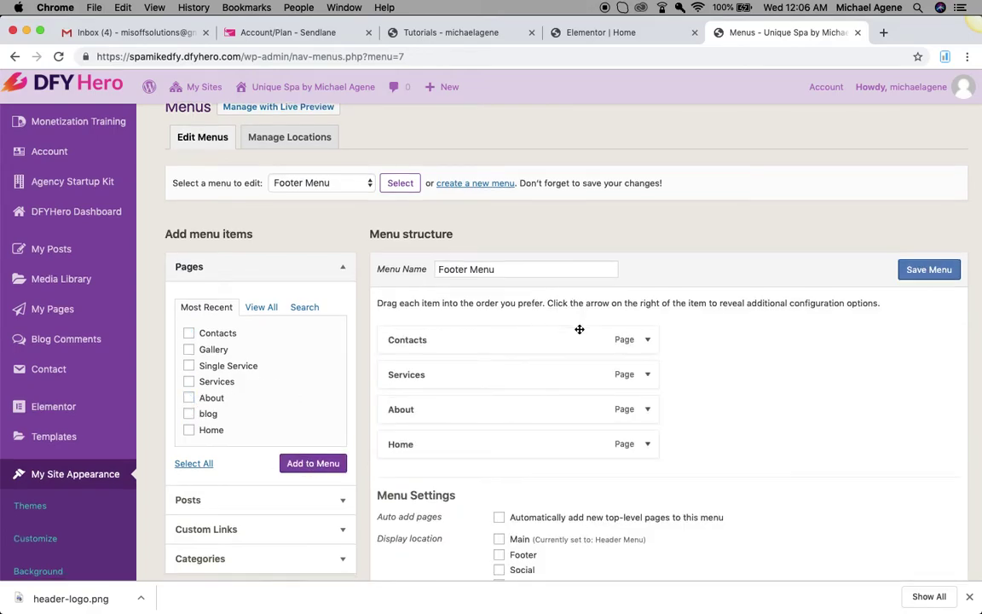
Drag the Footer Menu items into the order Home, About, Services, Contacts
scroll(580, 329, down, 1)
click(484, 416)
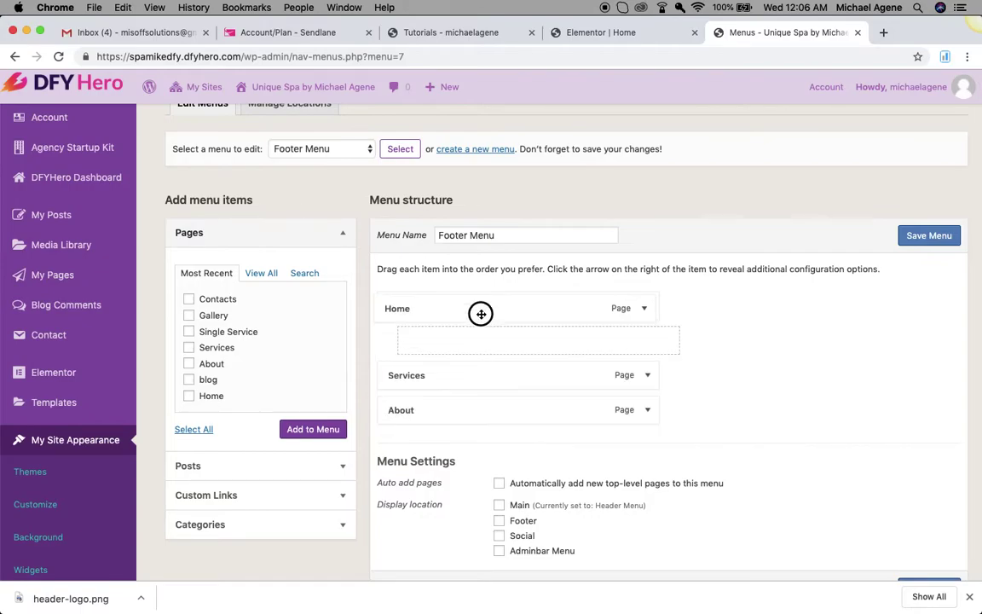
mouse_move(481, 313)
mouse_down()
mouse_move(491, 287)
mouse_move(485, 310)
mouse_up()
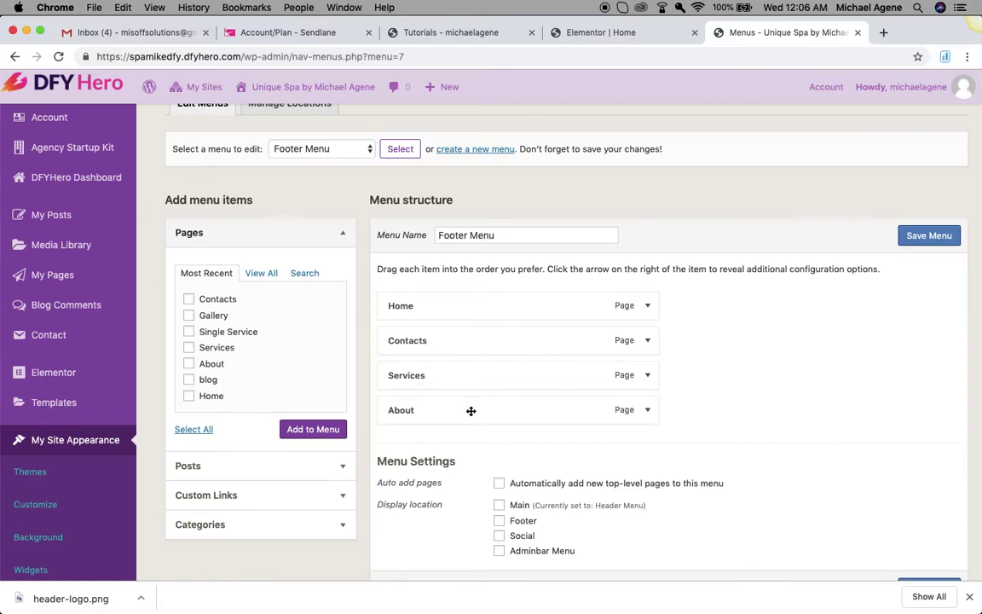
drag(471, 411, 465, 343)
drag(471, 415, 465, 377)
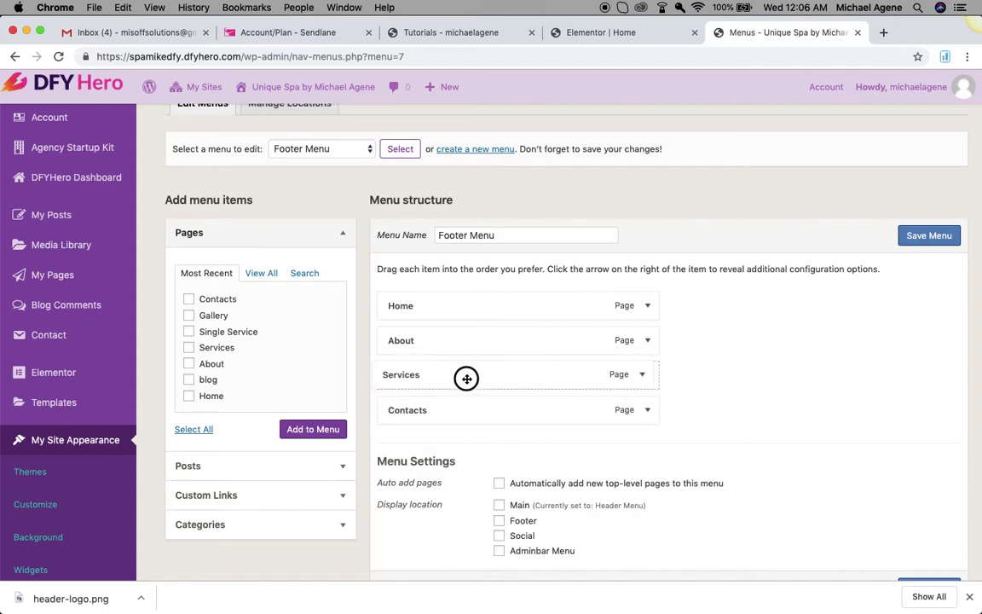
Tick the Footer display location for Footer Menu and save the menu
scroll(450, 451, down, 3)
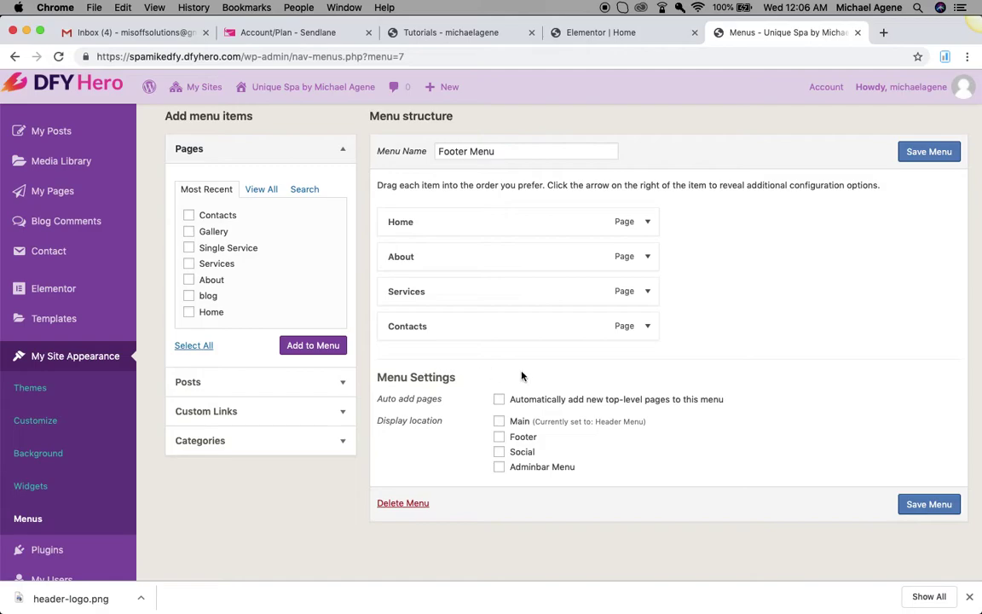
click(500, 438)
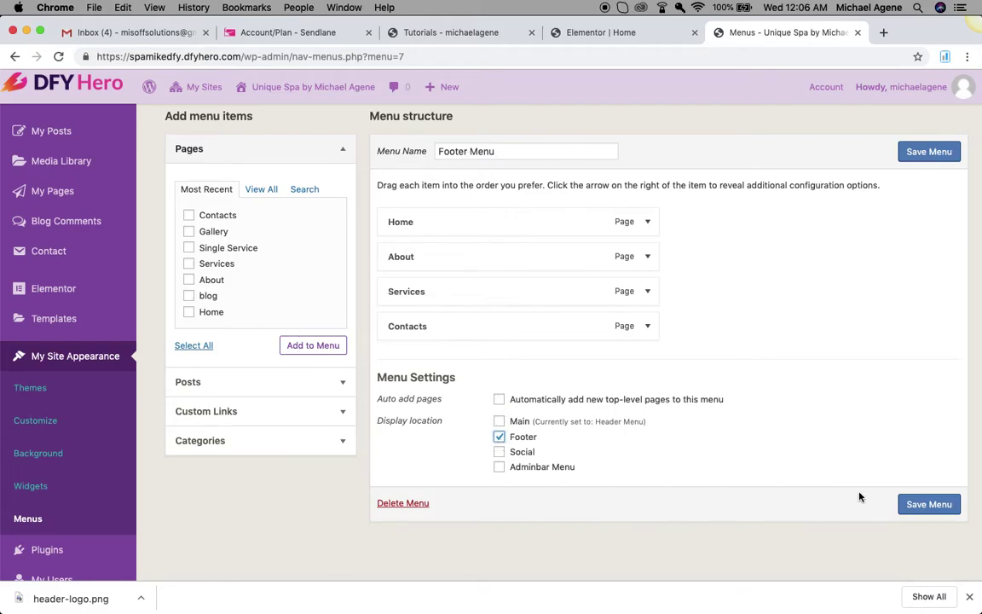
click(936, 505)
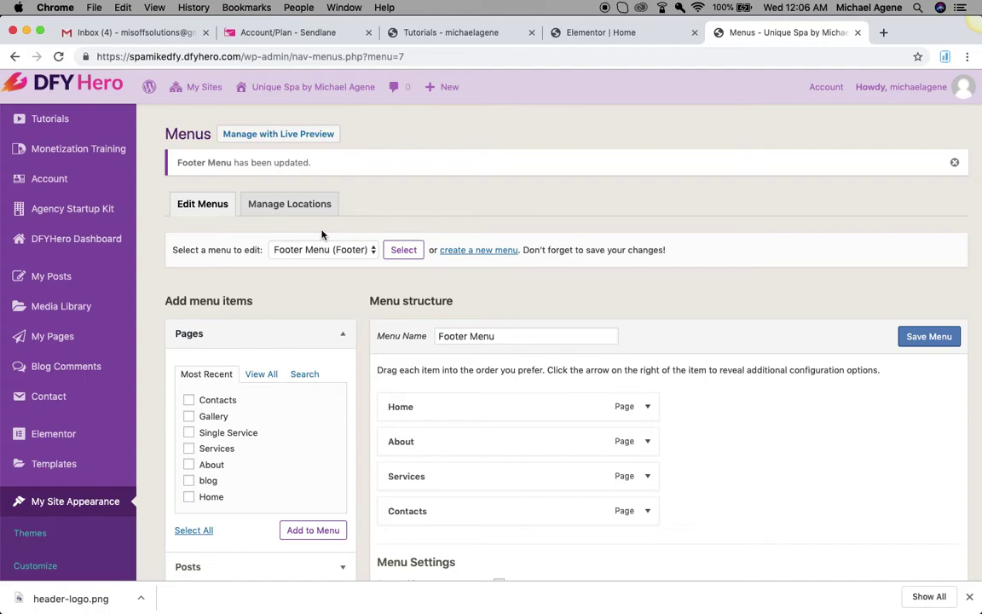
Open Visit Site in a new tab and scroll through the live Unique Spa homepage
mouse_move(198, 93)
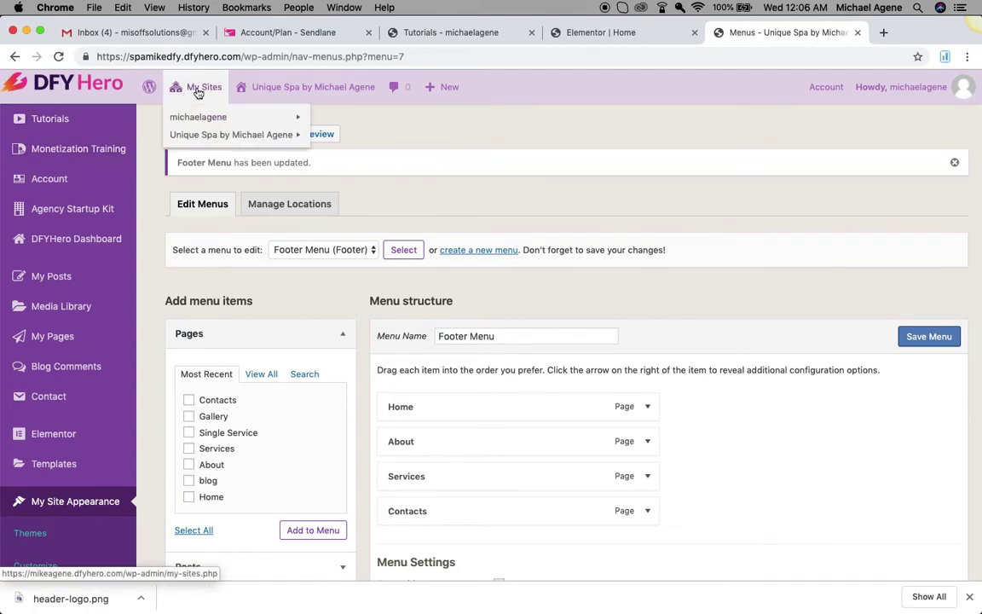
mouse_move(271, 89)
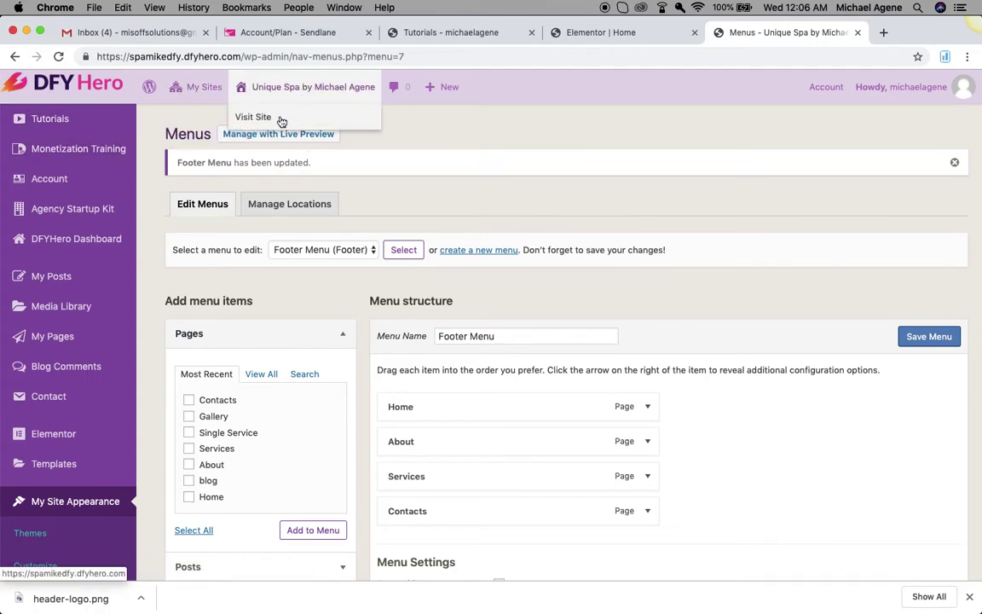
right_click(281, 122)
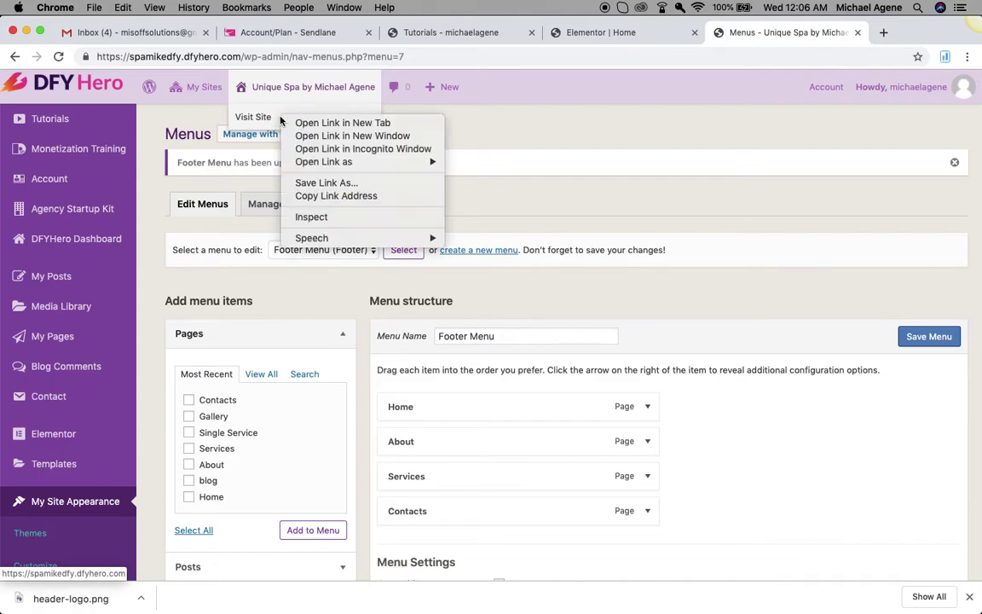
click(316, 123)
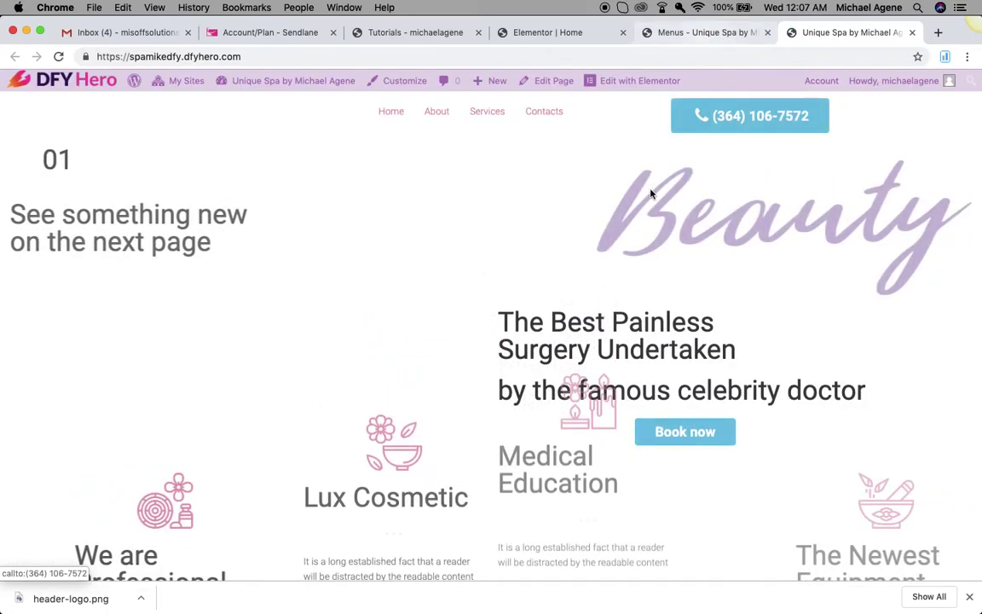
scroll(643, 228, down, 3)
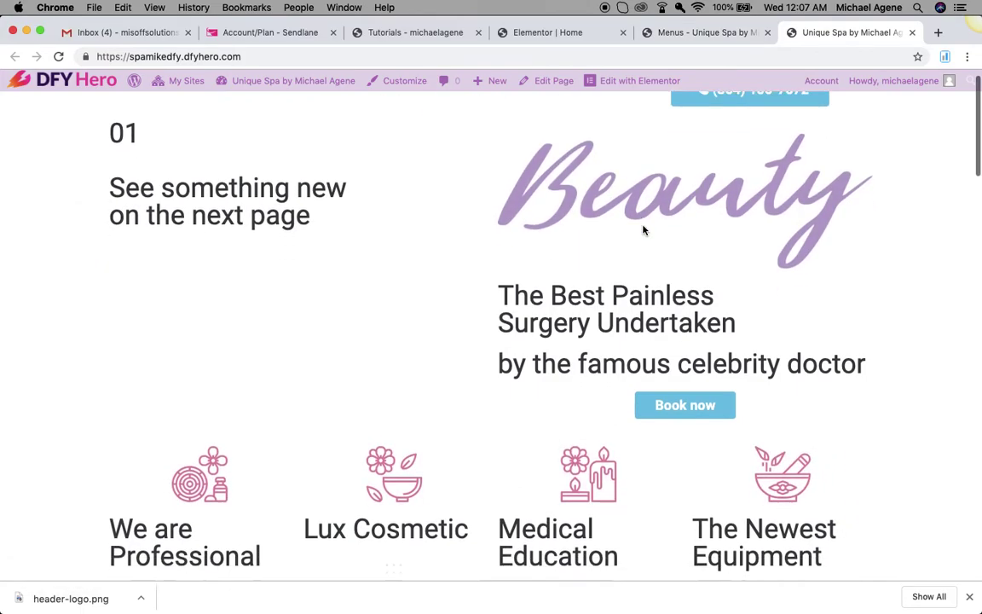
scroll(644, 228, up, 3)
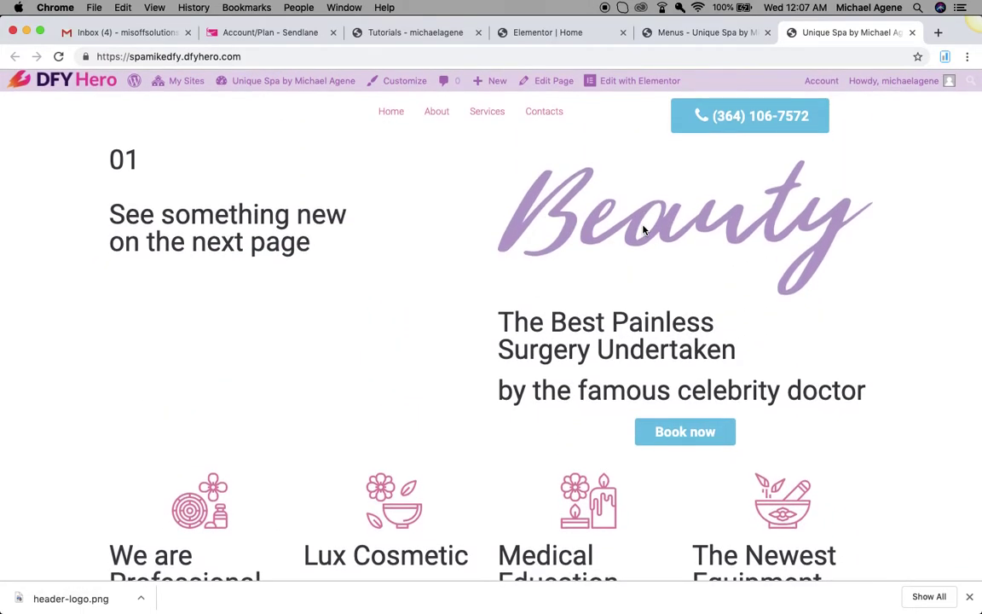
scroll(643, 229, down, 15)
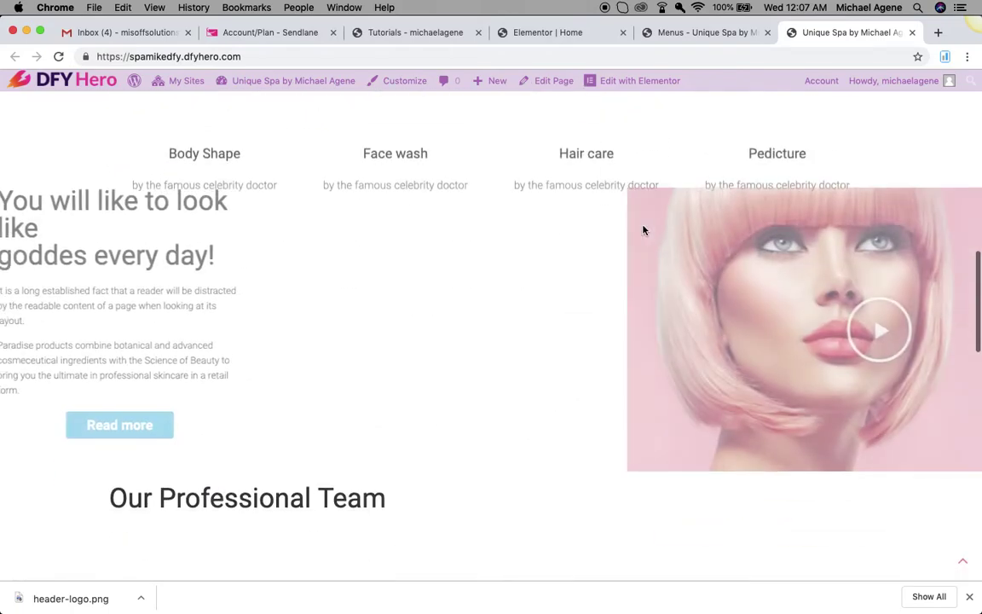
scroll(644, 228, up, 15)
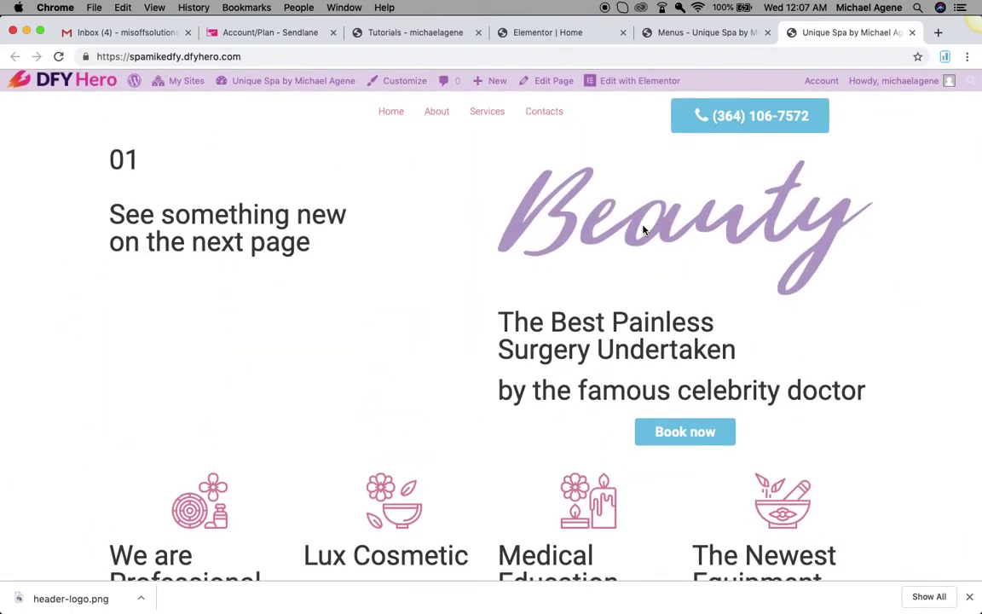
Reload the live site, open the Header template in Elementor, and select its navigation menu
click(58, 56)
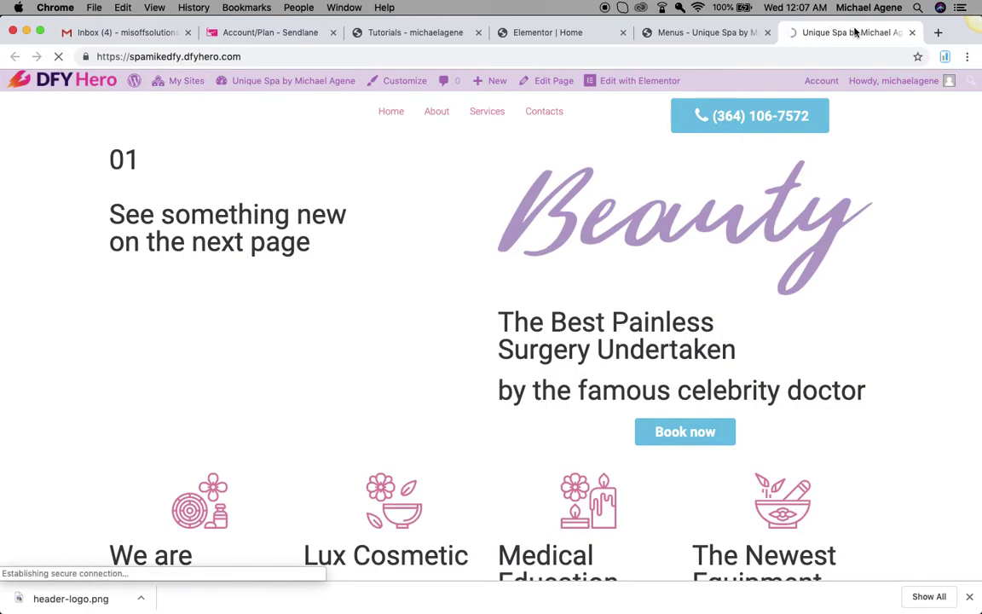
mouse_move(633, 89)
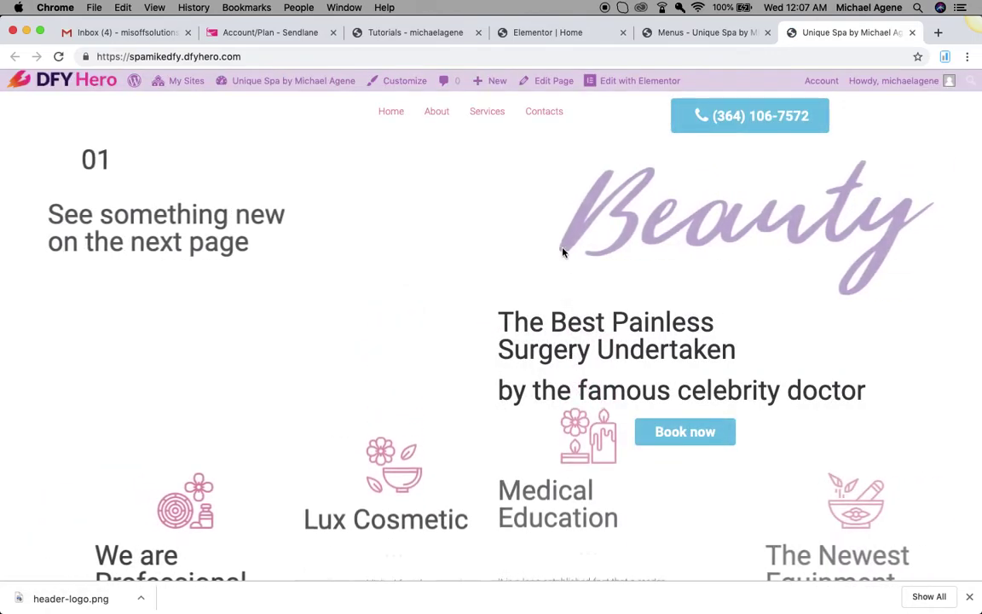
scroll(561, 251, down, 5)
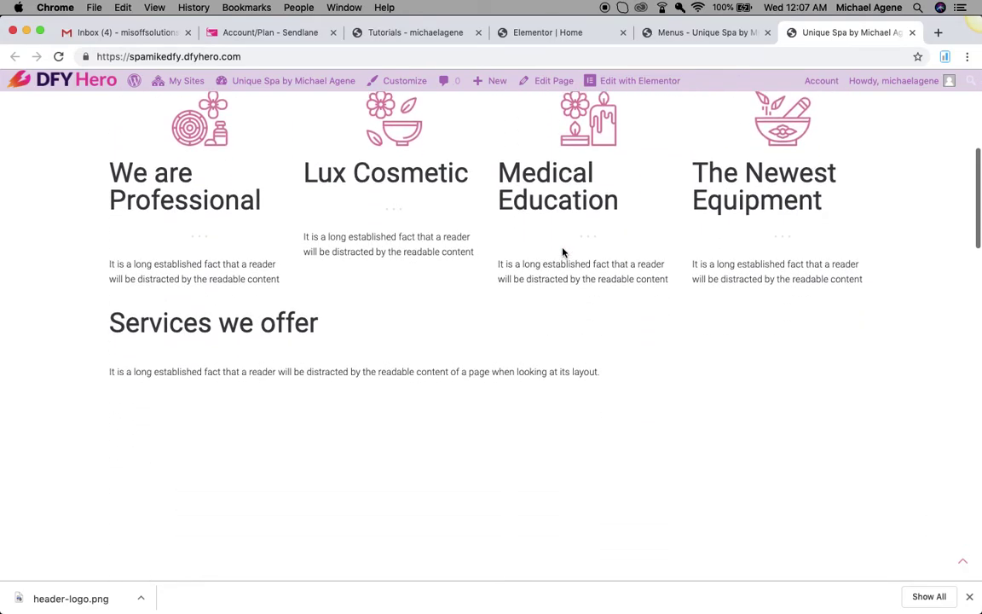
scroll(562, 251, up, 5)
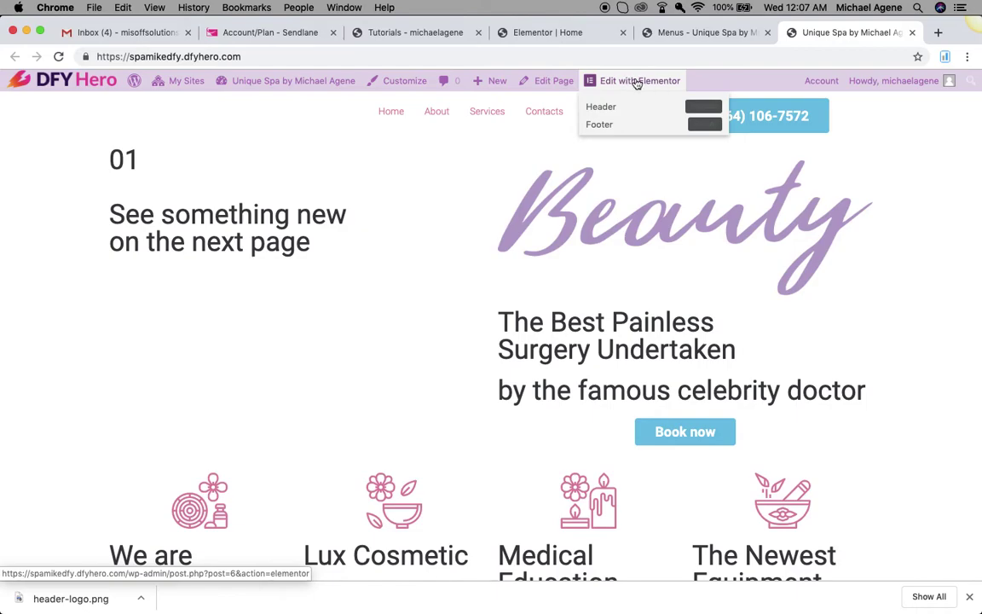
click(610, 112)
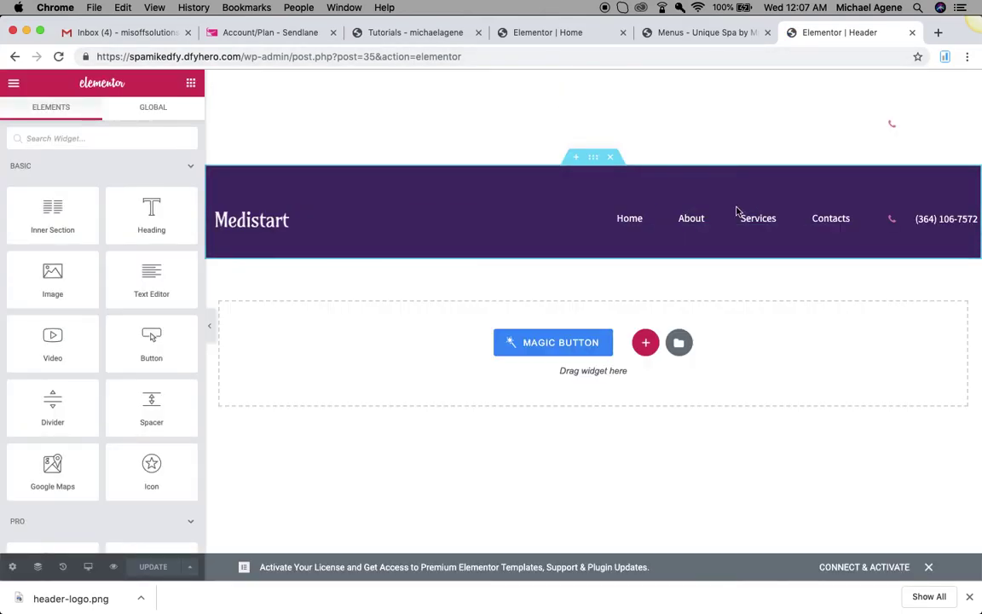
click(571, 223)
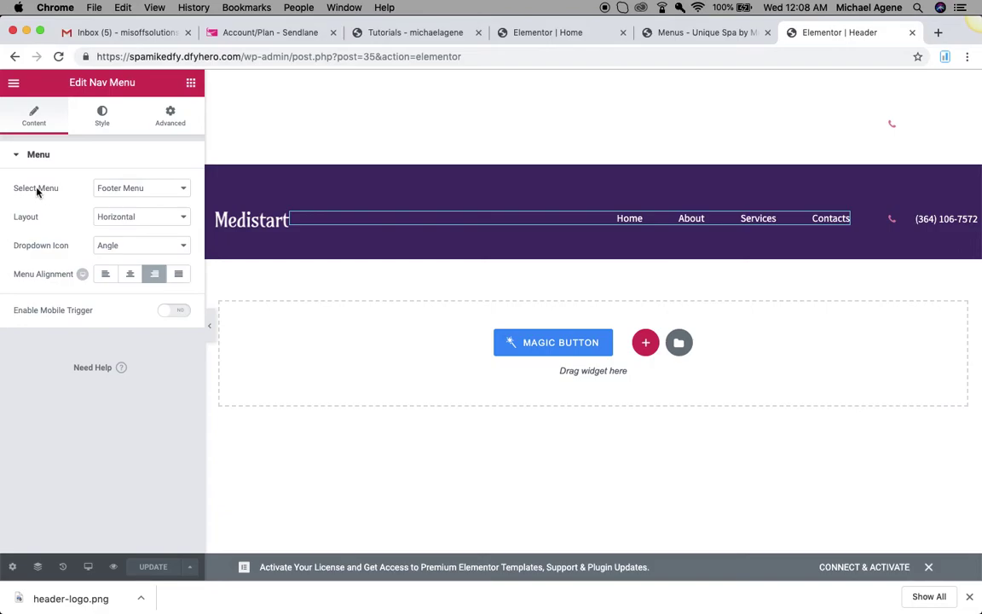
Change the Nav Menu widget's Select Menu from Footer Menu to Header Menu and update the header
click(169, 191)
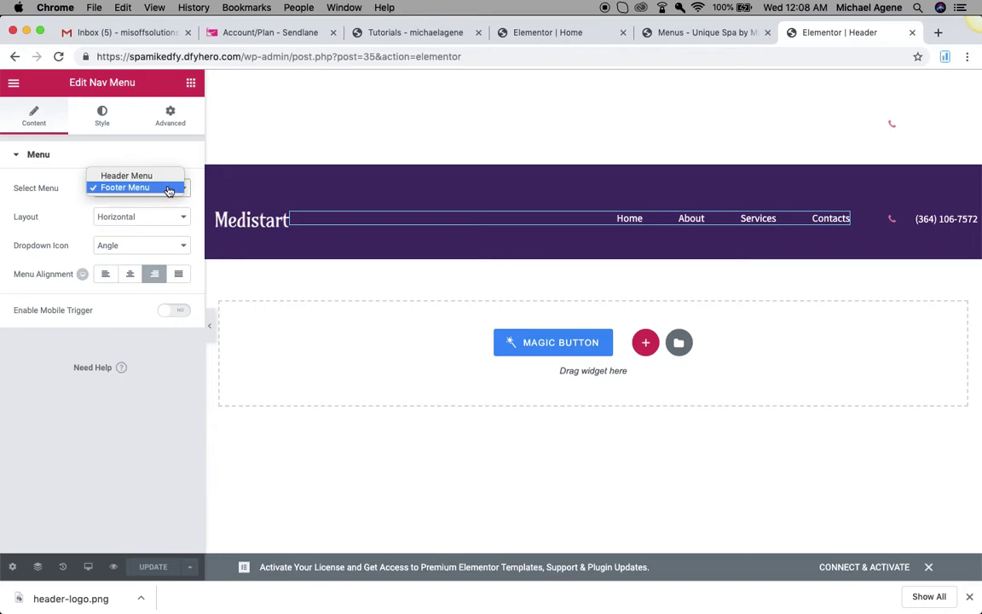
click(140, 188)
click(139, 193)
click(135, 177)
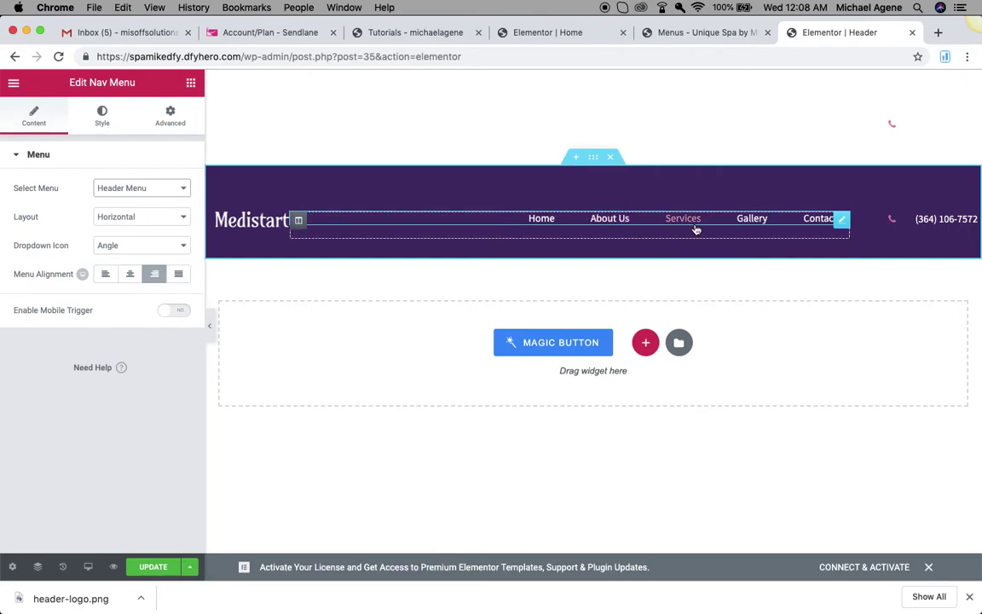
click(154, 567)
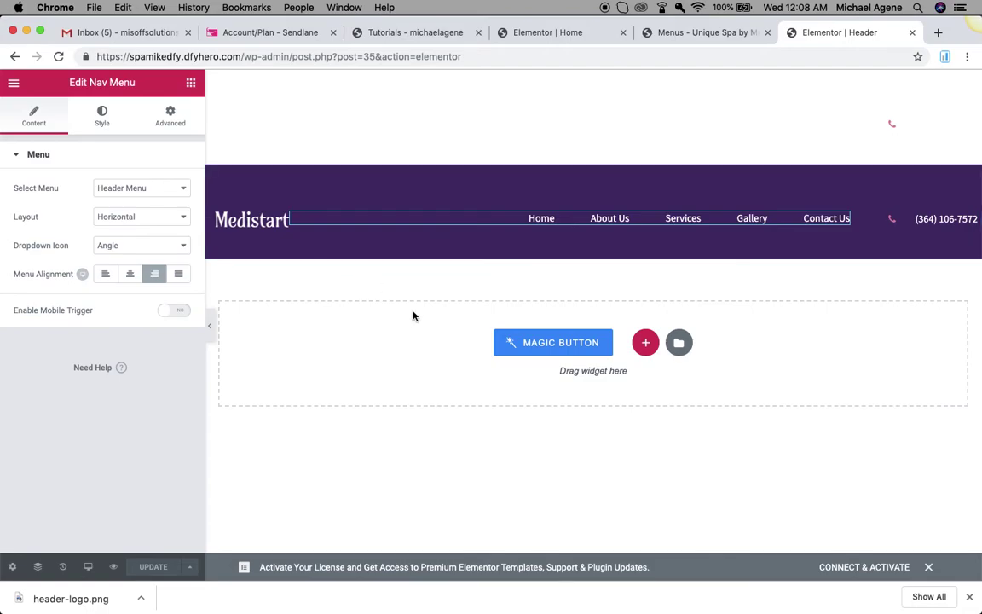
click(713, 34)
Return to the live homepage, open the Footer template in Elementor, and select its six-item Quick Links list
click(793, 33)
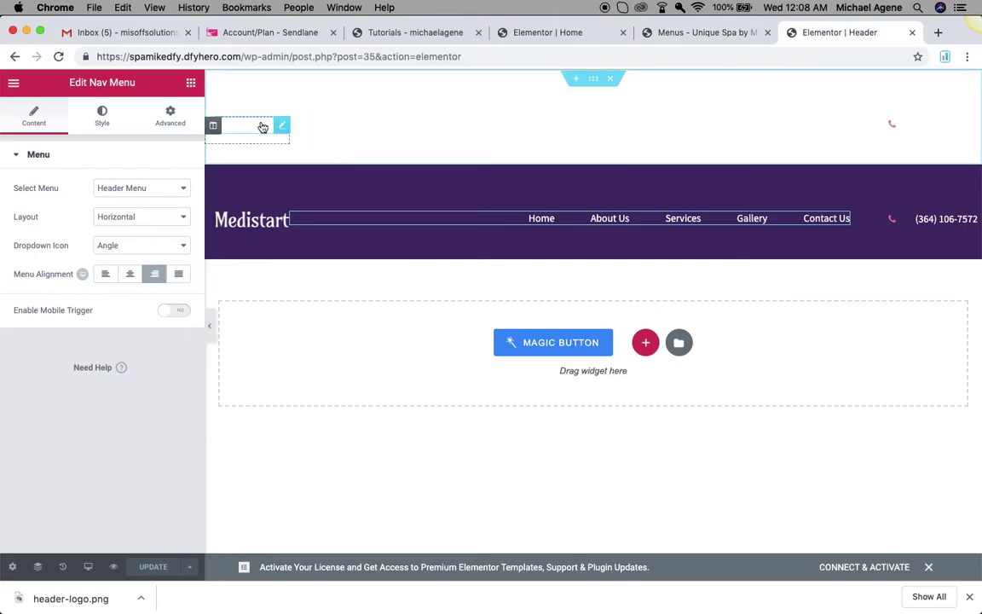
click(13, 57)
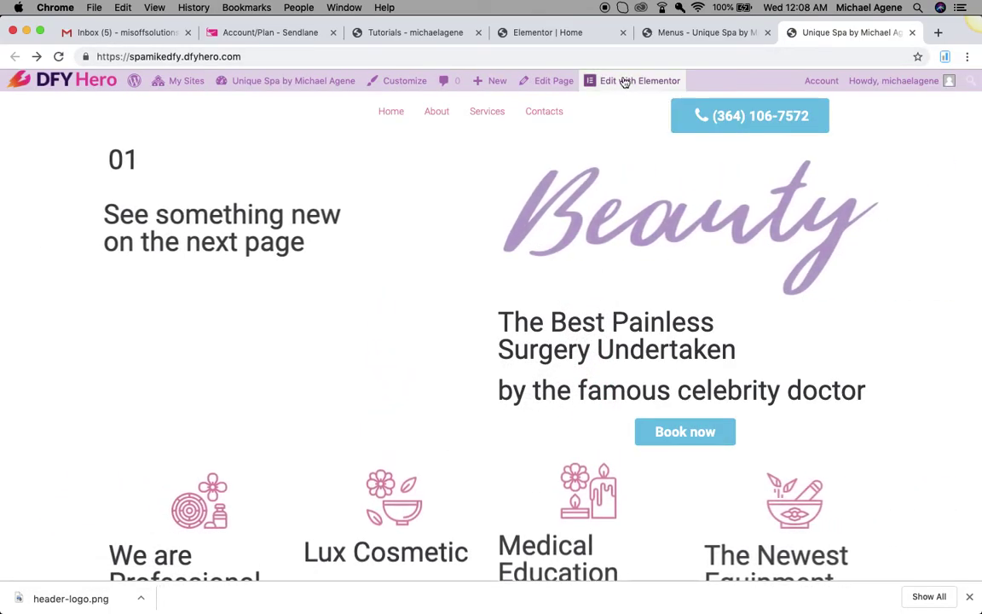
mouse_move(626, 81)
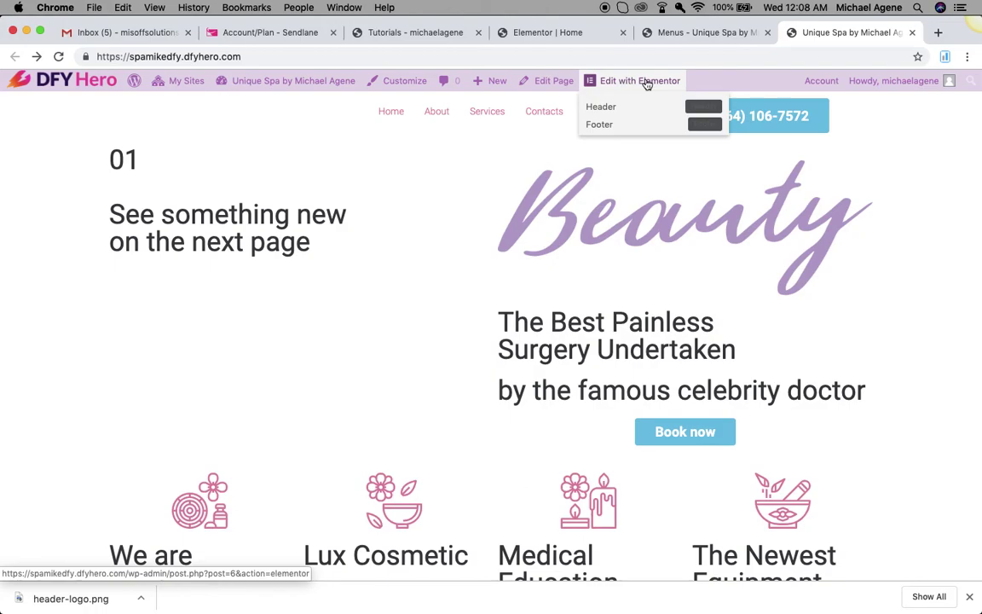
click(599, 124)
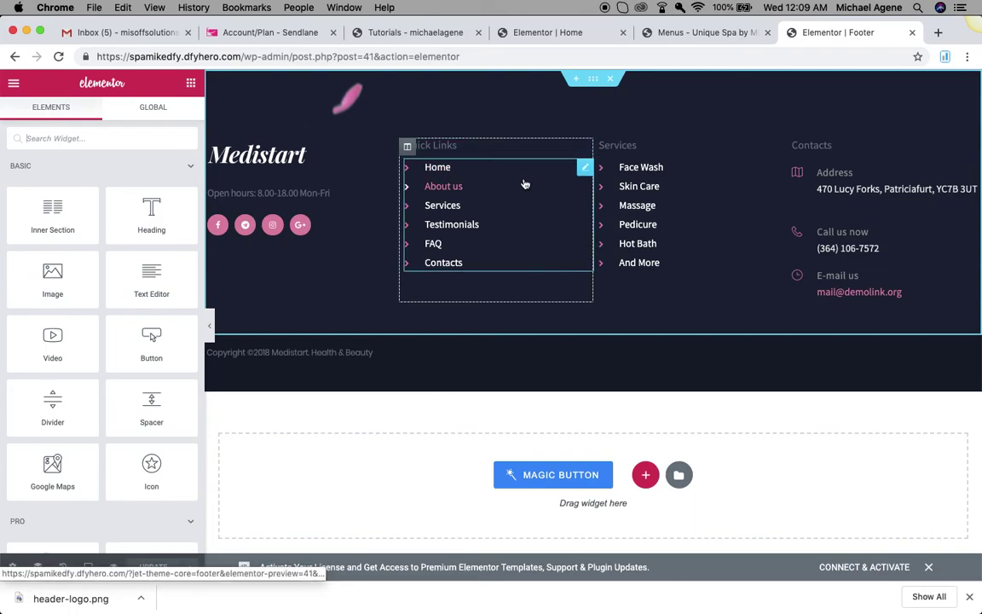
click(525, 184)
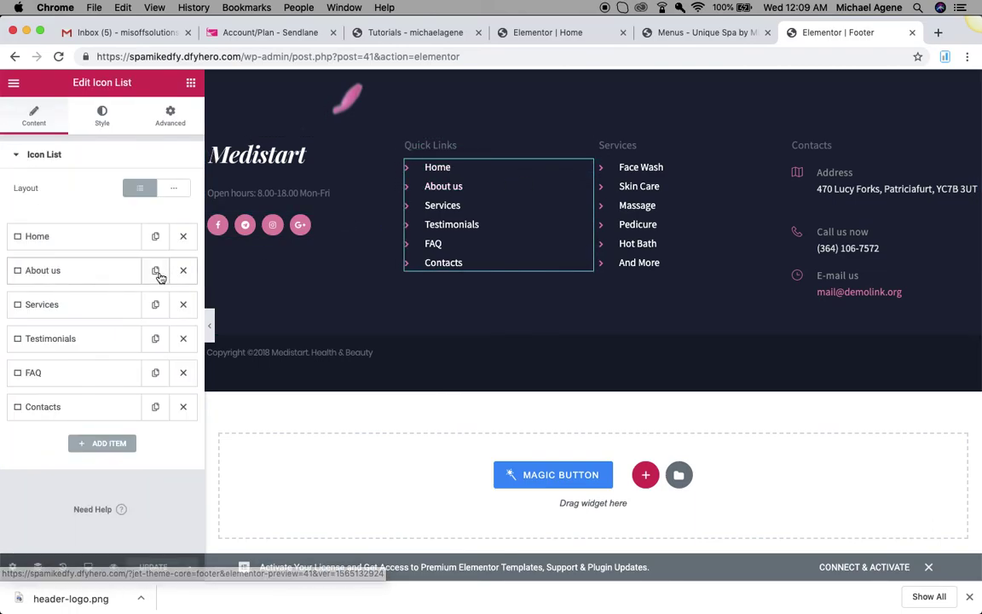